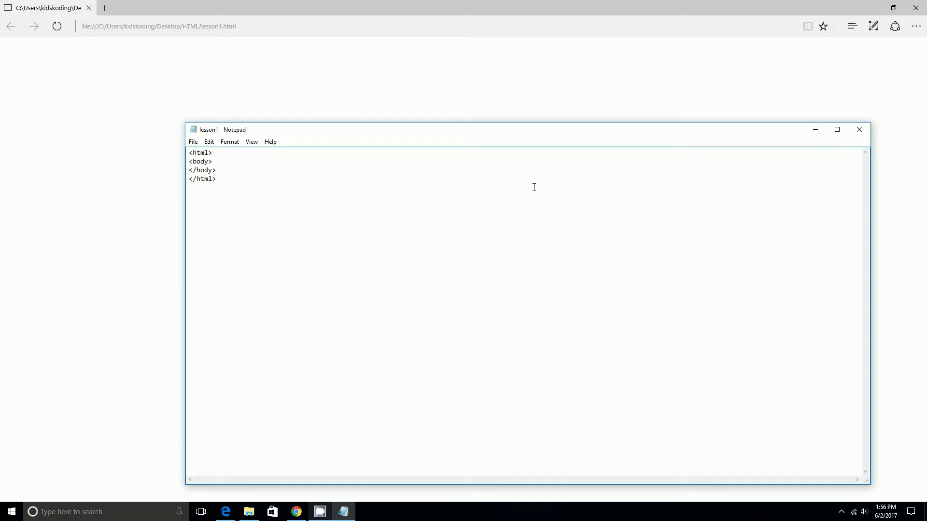
Add <head> and <style> lines after <html> and begin a div.cities { rule
{"action": "key", "text": "Return"}
{"action": "type", "text": "<head>"}
{"action": "key", "text": "Return"}
{"action": "type", "text": "<style"}
{"action": "key", "text": "Return"}
{"action": "type", "text": "div.cities "}
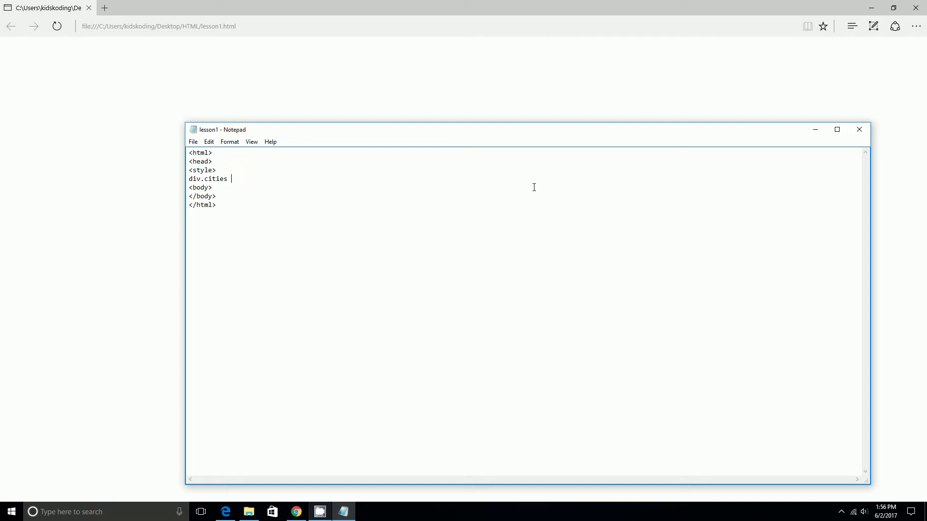
{"action": "type", "text": "{"}
Give div.cities the declarations background-color: Black; and color: White;
{"action": "key", "text": "Return"}
{"action": "type", "text": "background"}
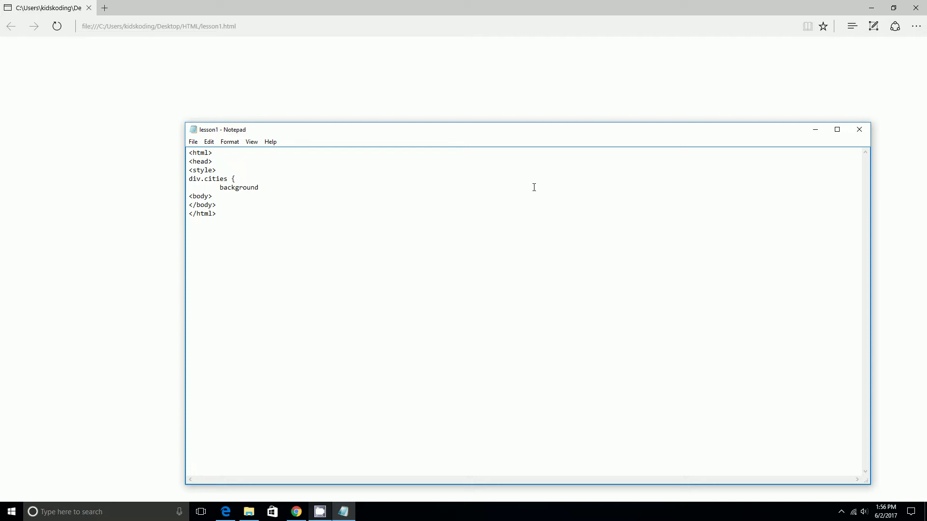
{"action": "type", "text": "-color:"}
{"action": "type", "text": " Bla"}
{"action": "type", "text": "ck;"}
{"action": "key", "text": "Return"}
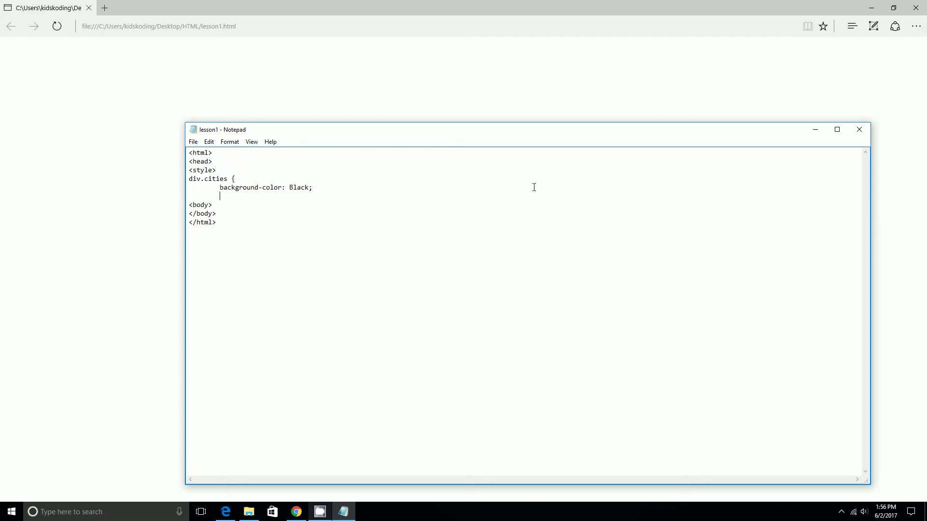
{"action": "type", "text": "color"}
{"action": "type", "text": ":"}
{"action": "type", "text": "w"}
{"action": "type", "text": "W"}
{"action": "type", "text": "hi"}
{"action": "type", "text": "te"}
{"action": "type", "text": ";"}
Add margin: 20px 0 20px 0; and padding: 20px to the rule, deleting a stray backslash
{"action": "key", "text": "Return"}
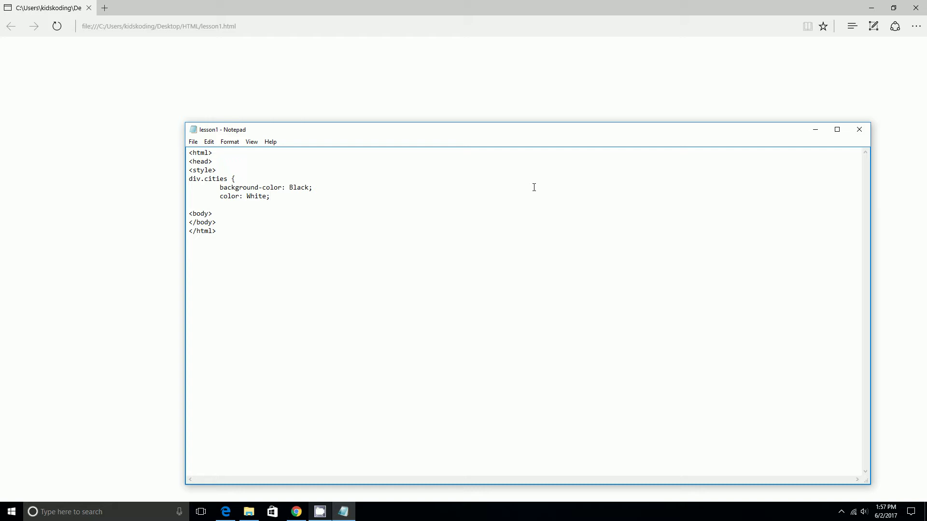
{"action": "type", "text": "margin"}
{"action": "type", "text": ": 20px "}
{"action": "type", "text": "0"}
{"action": "type", "text": " 20p"}
{"action": "type", "text": "x"}
{"action": "type", "text": " 0"}
{"action": "type", "text": ";"}
{"action": "key", "text": "Return"}
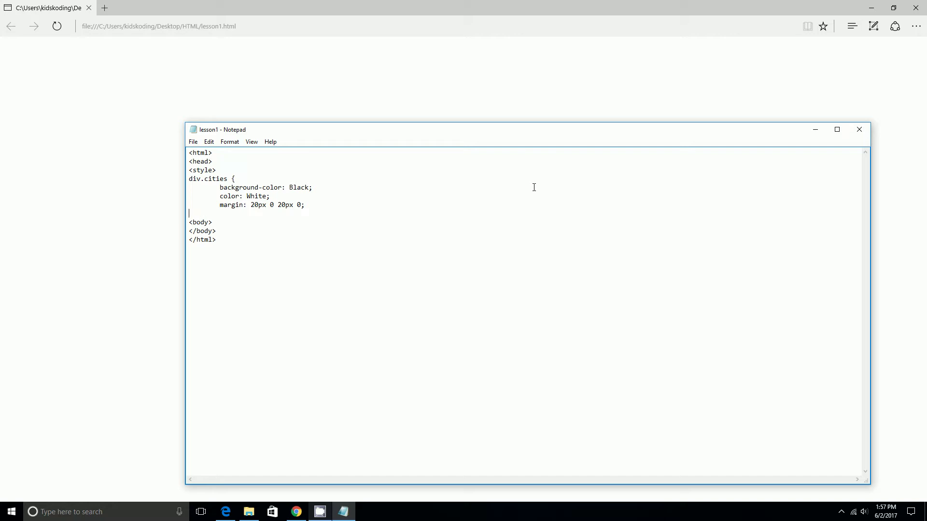
{"action": "type", "text": "padding:"}
{"action": "type", "text": "20px"}
{"action": "type", "text": "\\"}
{"action": "key", "text": "Return"}
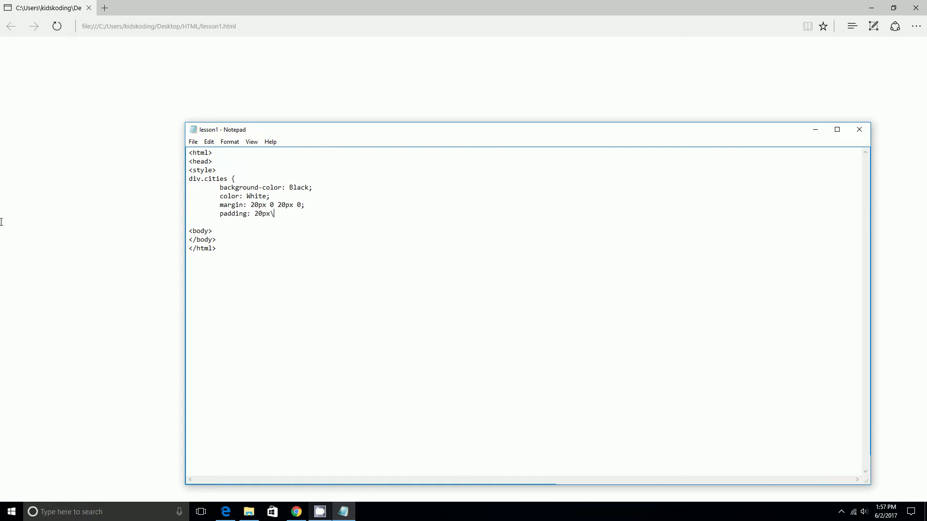
{"action": "key", "text": "BackSpace"}
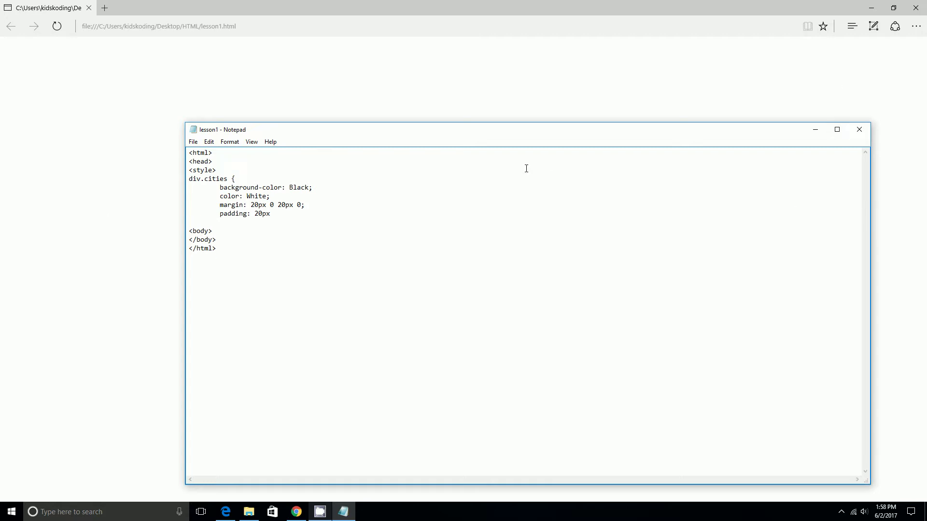
Close the div.cities rule, then add </style> and </head>, removing stray characters
{"action": "left_click", "coordinate": [190, 222]}
{"action": "type", "text": "}"}
{"action": "key", "text": "Return"}
{"action": "type", "text": "</style<"}
{"action": "key", "text": "Return"}
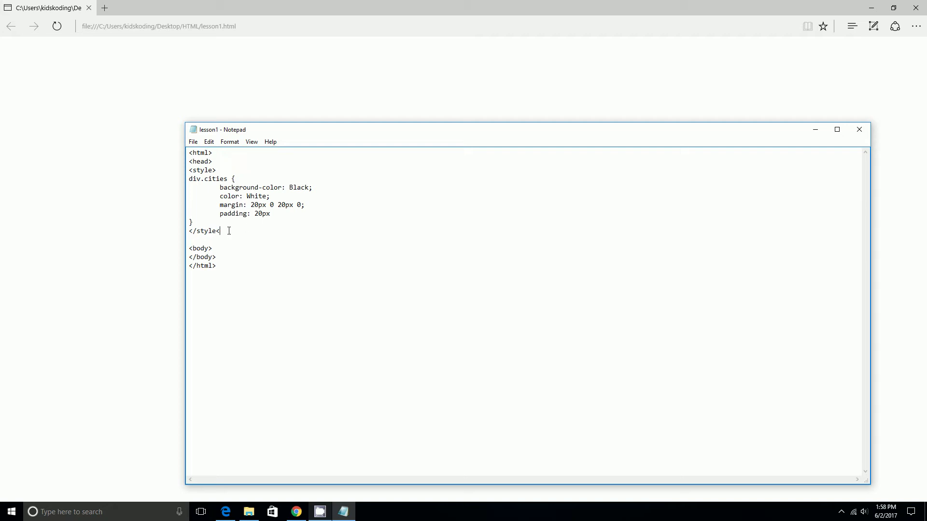
{"action": "key", "text": "BackSpace"}
{"action": "type", "text": ">"}
{"action": "key", "text": "Return"}
{"action": "key", "text": "BackSpace"}
{"action": "left_click", "coordinate": [196, 237]}
{"action": "type", "text": "</head"}
{"action": "type", "text": ">"}
Open blank lines inside <body> and start a <div class="cities" tag
{"action": "key", "text": "Return"}
{"action": "key", "text": "Return"}
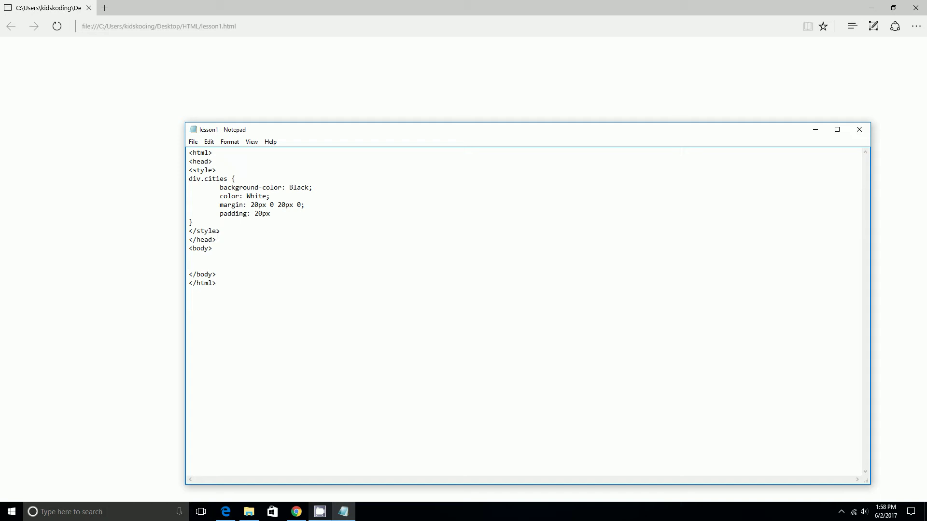
{"action": "type", "text": "<div"}
{"action": "type", "text": " class="}
{"action": "type", "text": "\"cities\">"}
Close the div tag, add <h2>London</h2>, and begin a <p> paragraph below it
{"action": "key", "text": "Return"}
{"action": "type", "text": "<h2>"}
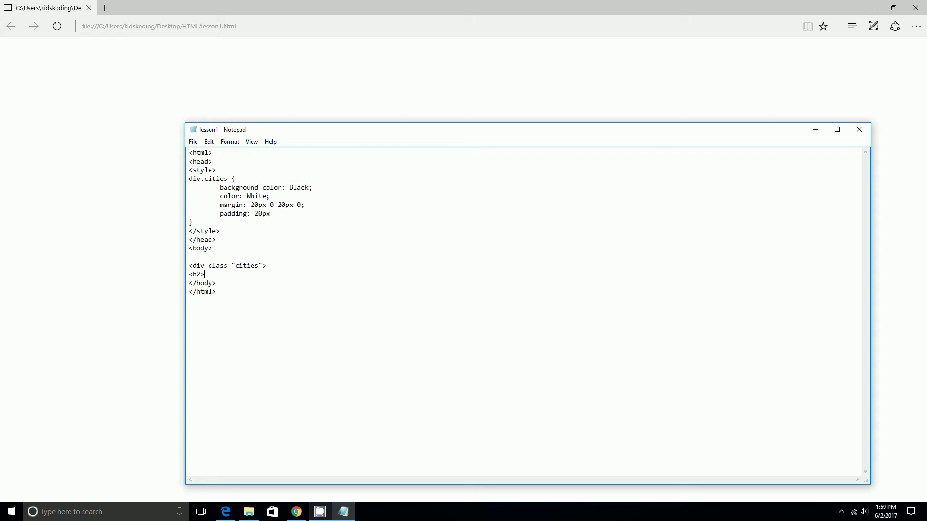
{"action": "type", "text": "ondon"}
{"action": "type", "text": "</"}
{"action": "type", "text": "h2"}
{"action": "type", "text": ">"}
{"action": "key", "text": "Return"}
{"action": "type", "text": "<p>London is the "}
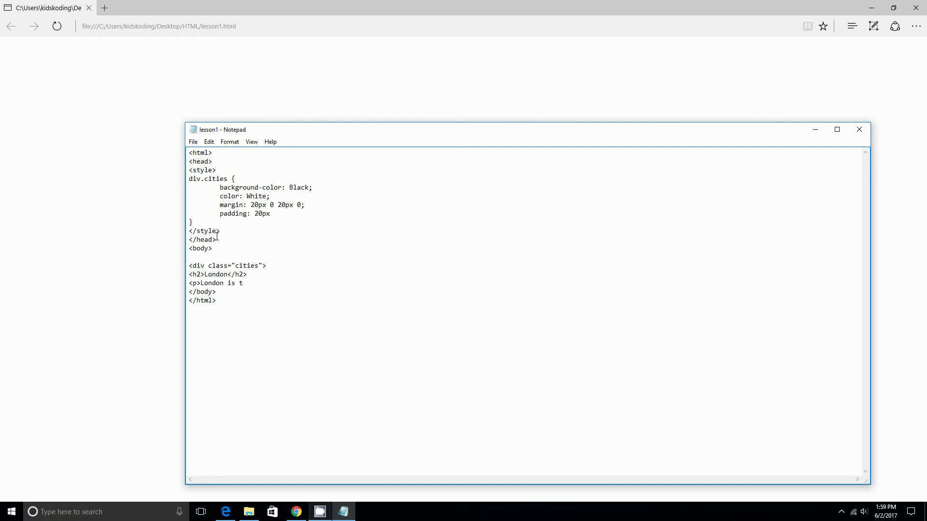
{"action": "type", "text": "capital of Englan"}
{"action": "type", "text": "d."}
{"action": "type", "text": " The common language is British"}
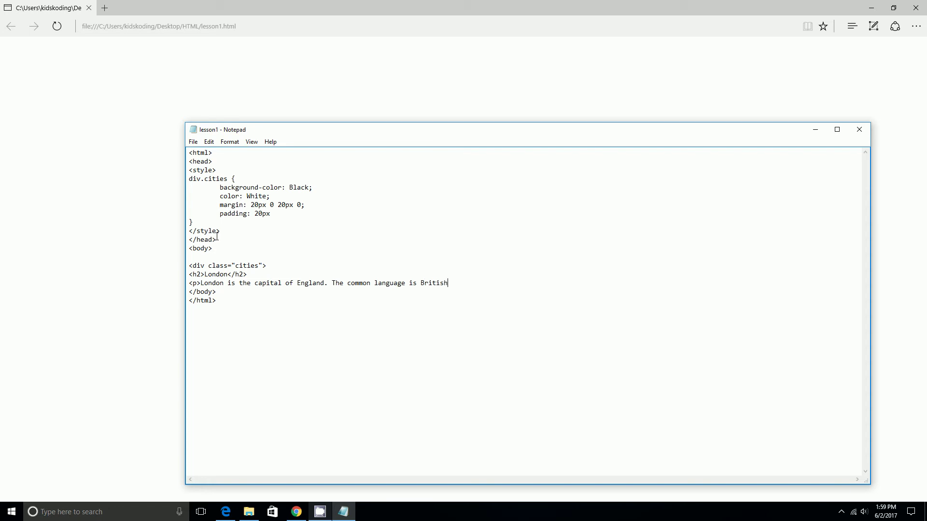
{"action": "type", "text": "."}
{"action": "type", "text": "People ride Red Double"}
{"action": "type", "text": "-Decker "}
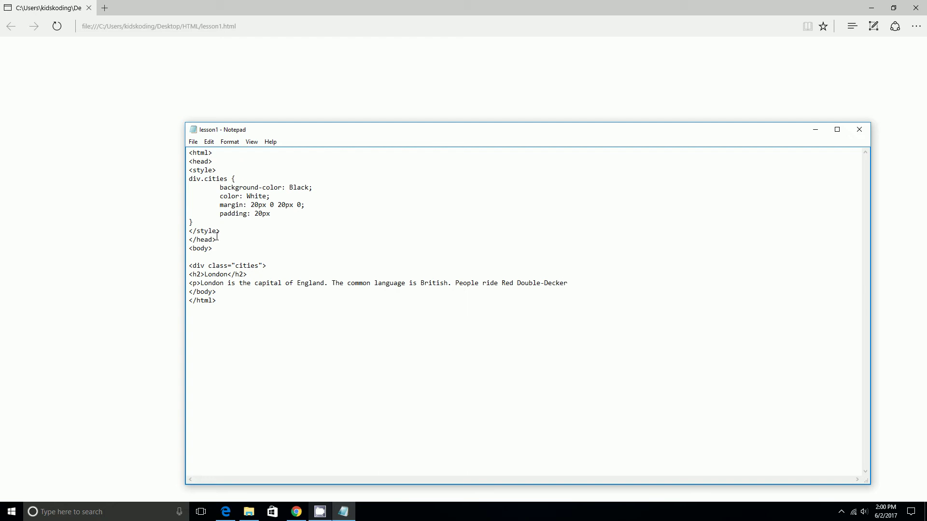
{"action": "type", "text": "buses</P"}
Finish the London paragraph with </p>, fixing the tag's case and adding a period after buses
{"action": "key", "text": "BackSpace"}
{"action": "type", "text": "p>"}
{"action": "key", "text": "Return"}
{"action": "left_click", "coordinate": [590, 284]}
{"action": "type", "text": "."}
{"action": "type", "text": "<"}
{"action": "type", "text": "div"}
Close the London block with </div> and add two blank lines below it
{"action": "key", "text": "BackSpace"}
{"action": "key", "text": "BackSpace"}
{"action": "key", "text": "BackSpace"}
{"action": "type", "text": "div"}
{"action": "type", "text": ">"}
{"action": "key", "text": "Return"}
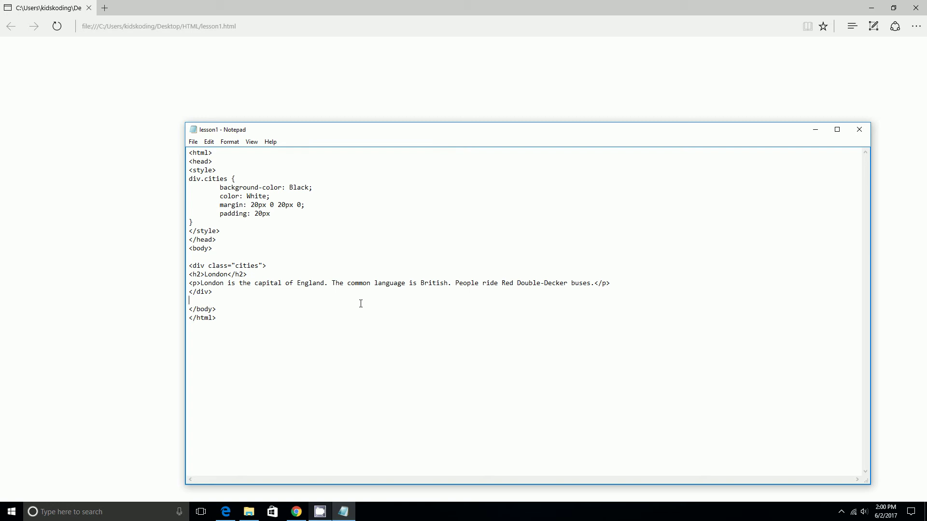
{"action": "key", "text": "Return"}
Copy the London div block and paste the duplicate on the empty line above </body>
{"action": "mouse_move", "coordinate": [619, 284]}
{"action": "left_mouse_down"}
{"action": "mouse_move", "coordinate": [190, 279]}
{"action": "mouse_move", "coordinate": [176, 267]}
{"action": "left_mouse_up"}
{"action": "key", "text": "ctrl+c"}
{"action": "left_click", "coordinate": [232, 296]}
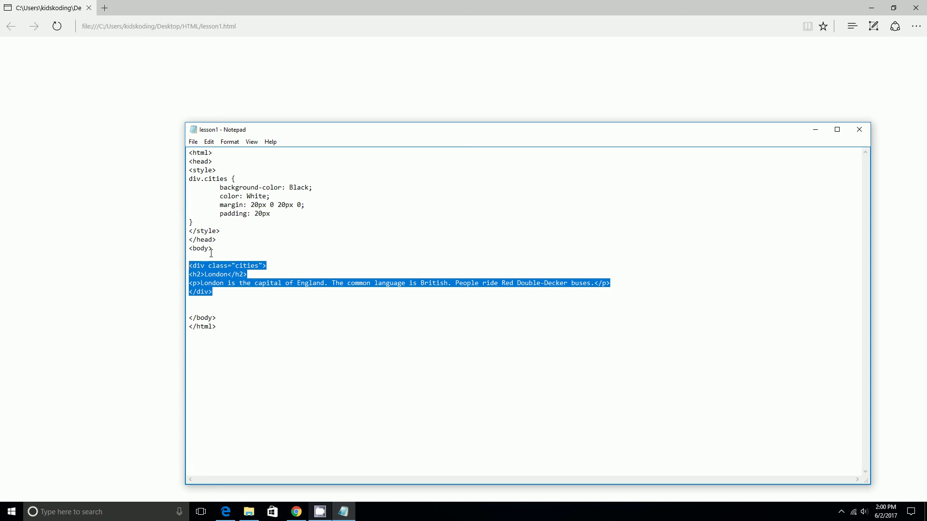
{"action": "left_click", "coordinate": [189, 309]}
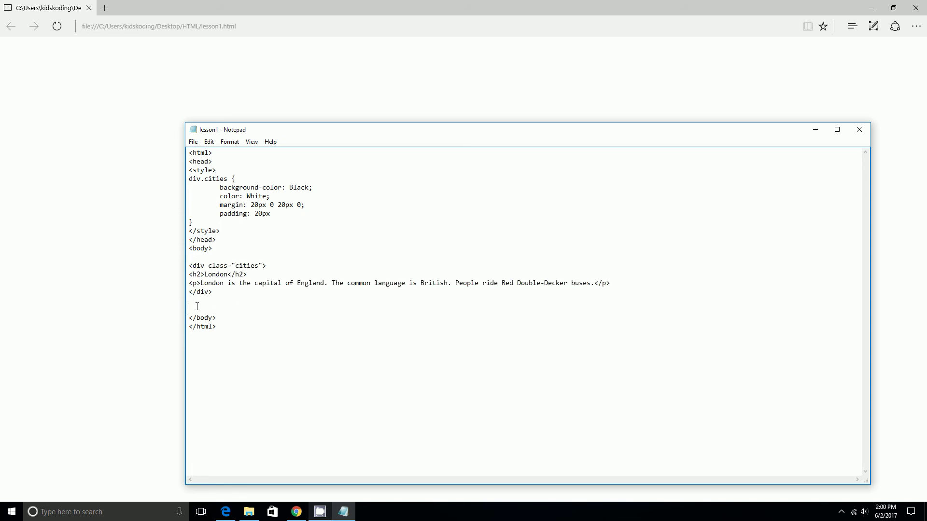
{"action": "key", "text": "ctrl+v"}
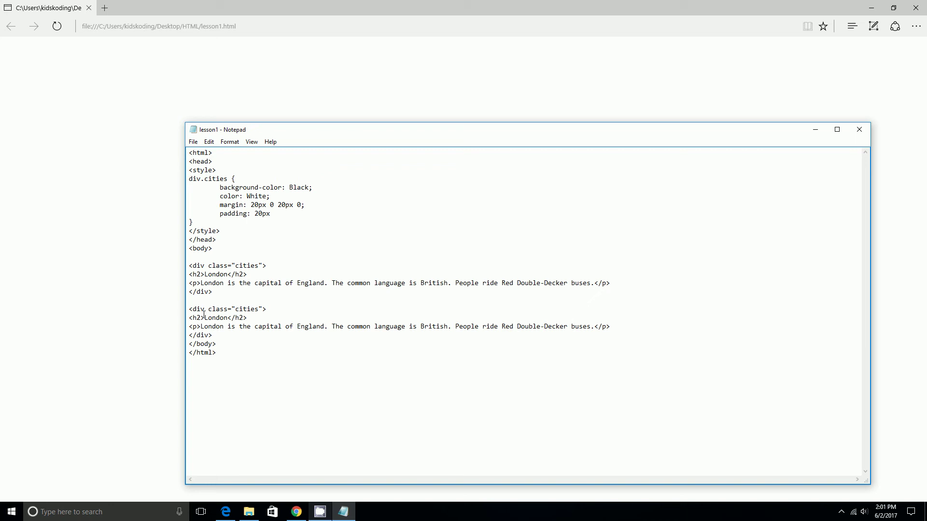
Replace London with Beijing in the second block's <h2> heading
{"action": "left_click_drag", "start_coordinate": [228, 319], "coordinate": [205, 320]}
{"action": "key", "text": "BackSpace"}
{"action": "type", "text": "Beijing"}
Replace the copied London sentence with 'Beijing is the capital of China. Many people eat rice and noodles using chopsticks.'
{"action": "left_click_drag", "start_coordinate": [592, 327], "coordinate": [212, 335]}
{"action": "left_click_drag", "start_coordinate": [128, 318], "coordinate": [198, 324]}
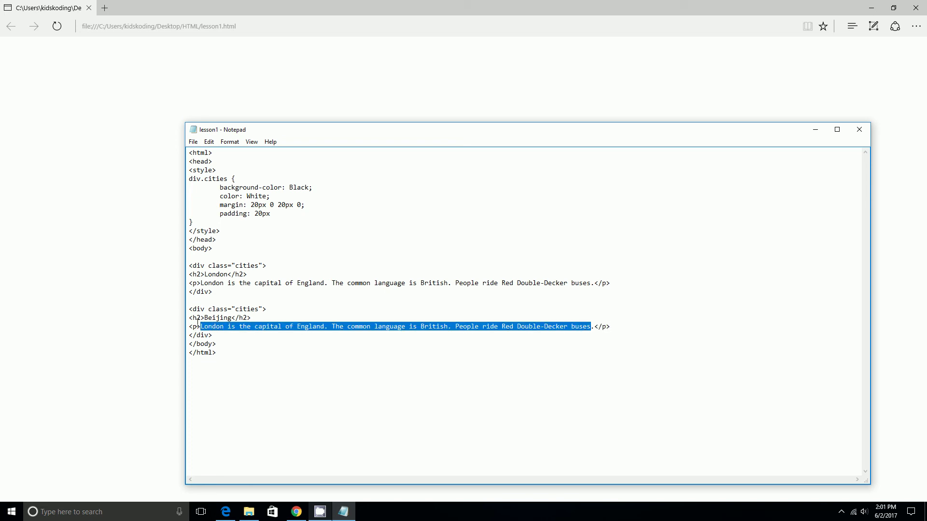
{"action": "key", "text": "BackSpace"}
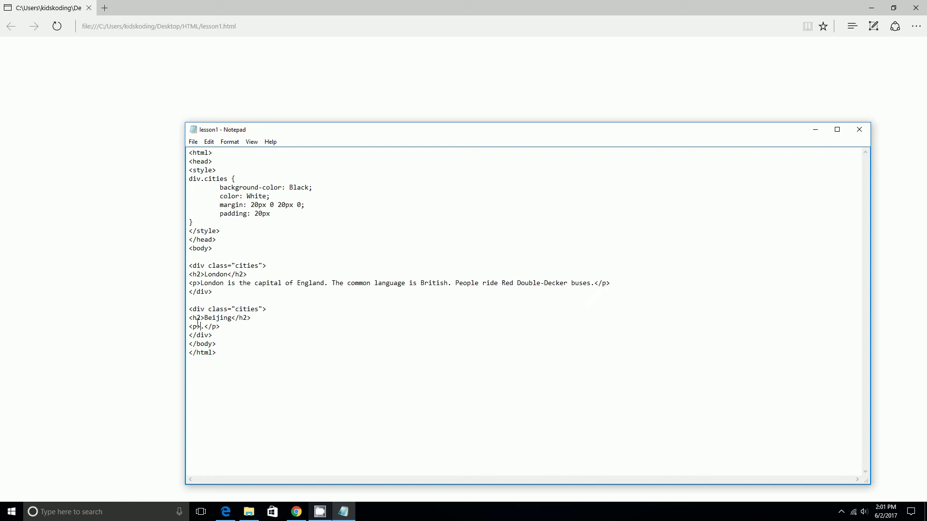
{"action": "type", "text": "Beijing "}
{"action": "type", "text": "is"}
{"action": "type", "text": " the capital of China."}
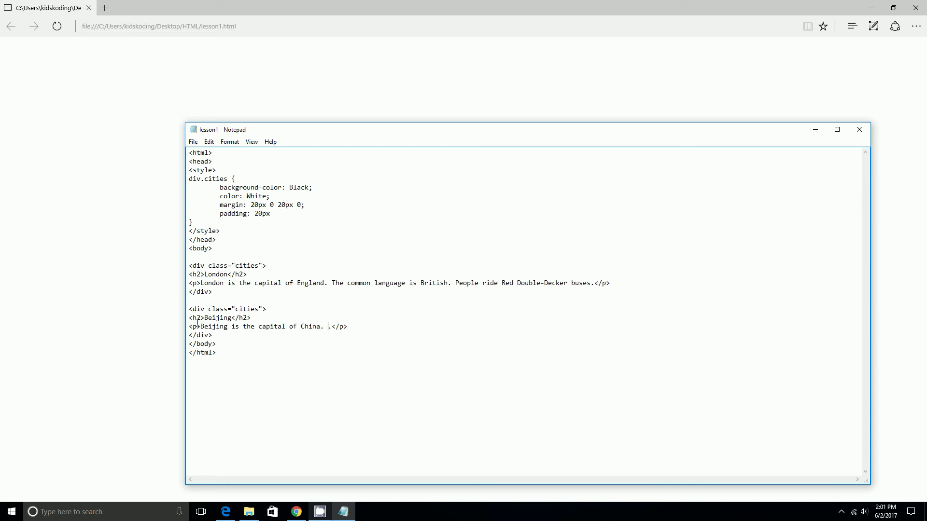
{"action": "key", "text": "Return"}
{"action": "type", "text": "an"}
{"action": "key", "text": "BackSpace"}
{"action": "key", "text": "BackSpace"}
{"action": "key", "text": "BackSpace"}
{"action": "key", "text": "BackSpace"}
{"action": "type", "text": "Many people"}
{"action": "type", "text": " eat rice and noodlesd"}
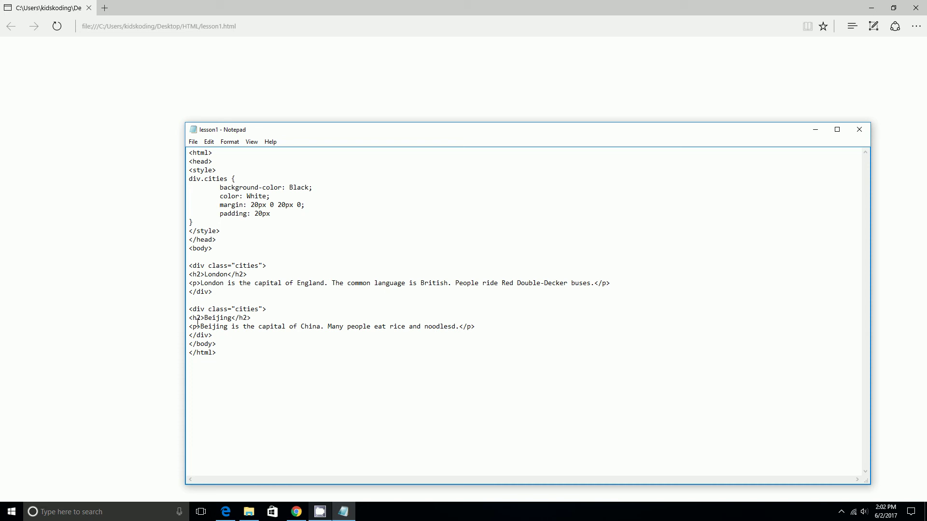
{"action": "key", "text": "BackSpace"}
{"action": "type", "text": "using "}
{"action": "type", "text": "chopsticks"}
Paste a copy of the Beijing div directly below the original
{"action": "left_click_drag", "start_coordinate": [214, 335], "coordinate": [174, 311]}
{"action": "key", "text": "ctrl+c"}
{"action": "left_click", "coordinate": [192, 342]}
{"action": "key", "text": "Return"}
{"action": "key", "text": "Return"}
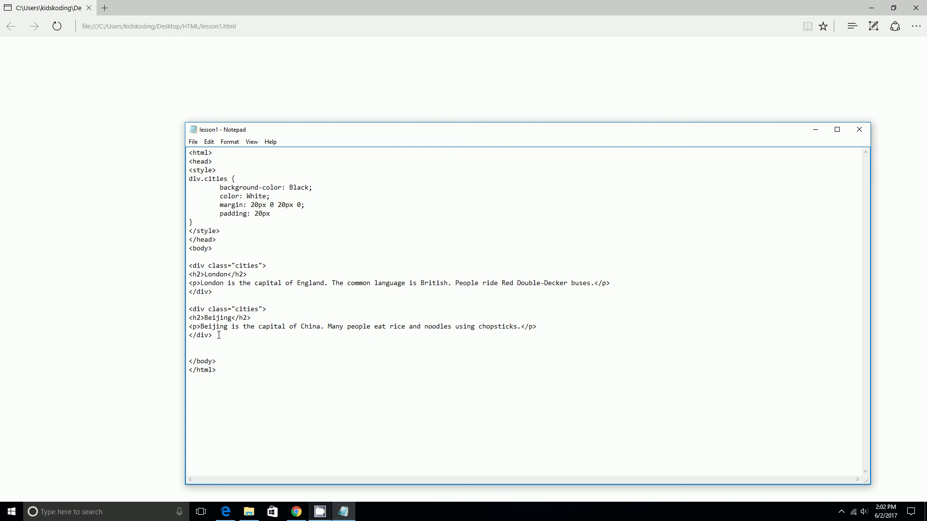
{"action": "key", "text": "ctrl+v"}
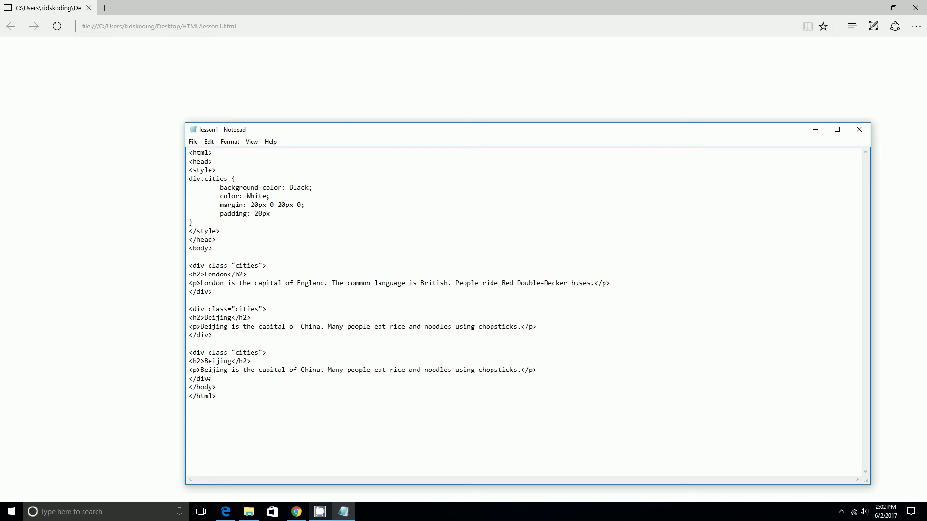
{"action": "key", "text": "Return"}
{"action": "key", "text": "BackSpace"}
Delete 'Beijing' from the third heading and select its paragraph sentence
{"action": "left_click_drag", "start_coordinate": [232, 361], "coordinate": [203, 362]}
{"action": "key", "text": "BackSpace"}
{"action": "left_click_drag", "start_coordinate": [519, 370], "coordinate": [189, 369]}
{"action": "left_click", "coordinate": [201, 370], "text": "shift"}
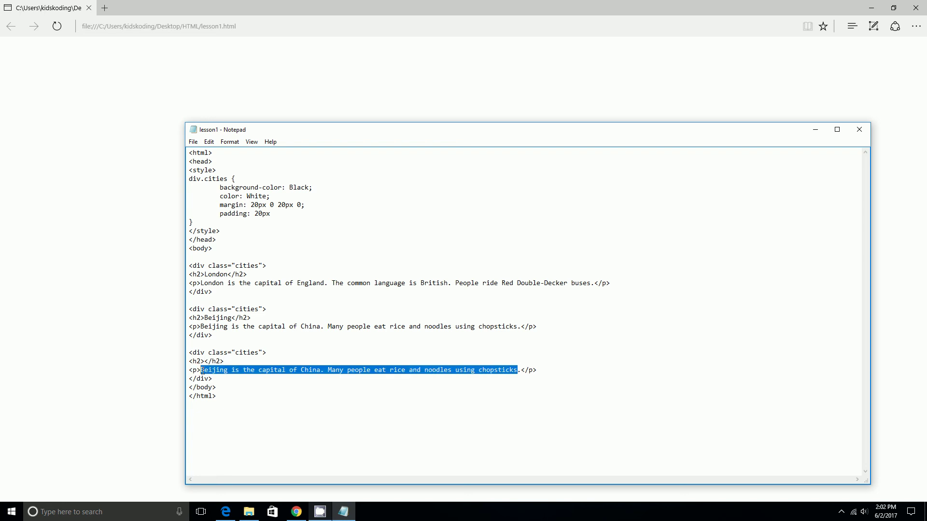
Write 'Ottawa is the capital of Canada.' in the third paragraph, capitalising Canada
{"action": "key", "text": "BackSpace"}
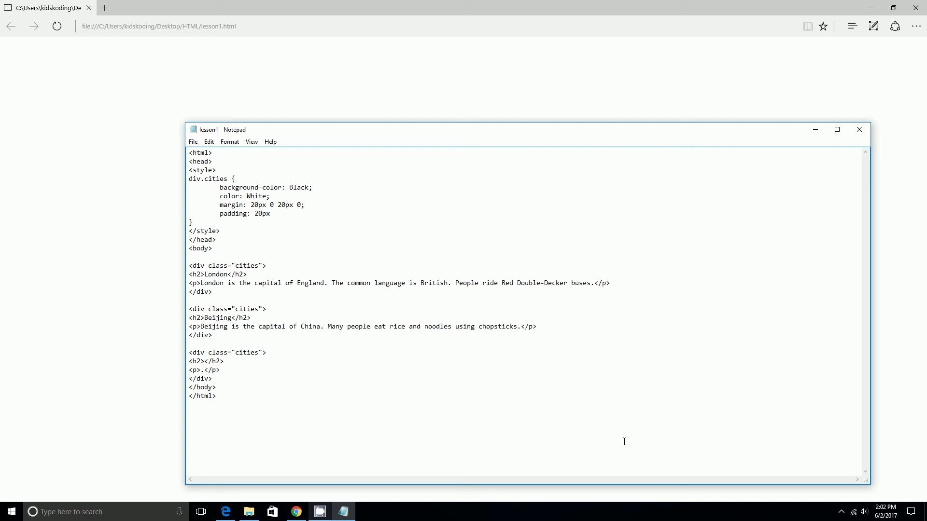
{"action": "type", "text": "Ottawa"}
{"action": "left_click", "coordinate": [201, 370]}
{"action": "type", "text": "Ottawa is the capo"}
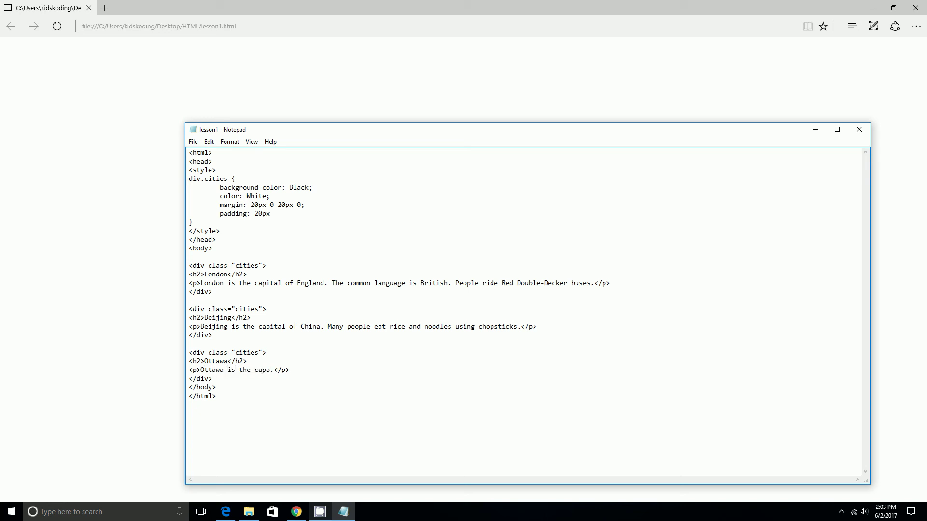
{"action": "type", "text": "ital of canada"}
{"action": "left_click", "coordinate": [304, 370]}
{"action": "key", "text": "BackSpace"}
{"action": "type", "text": "C"}
Add 'An important city is Toronto.' and a blank line after the Ottawa div
{"action": "left_click", "coordinate": [330, 370]}
{"action": "type", "text": "."}
{"action": "type", "text": " A major"}
{"action": "key", "text": "BackSpace"}
{"action": "key", "text": "BackSpace"}
{"action": "key", "text": "BackSpace"}
{"action": "key", "text": "BackSpace"}
{"action": "key", "text": "BackSpace"}
{"action": "key", "text": "BackSpace"}
{"action": "type", "text": "n important cit"}
{"action": "type", "text": "y is Toronto"}
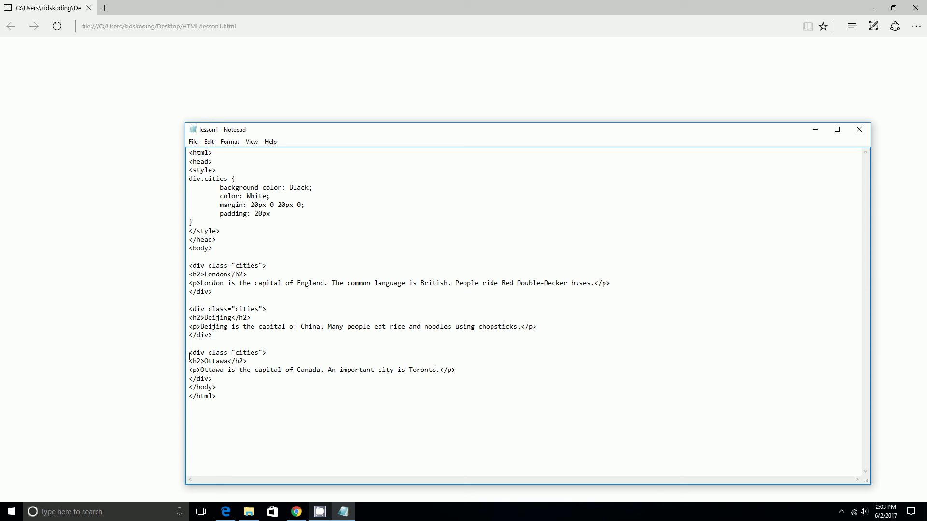
{"action": "left_click", "coordinate": [215, 378]}
{"action": "key", "text": "Return"}
{"action": "left_click", "coordinate": [161, 268]}
Save lesson1.html in Notepad and reload it in Edge
{"action": "left_click", "coordinate": [343, 511]}
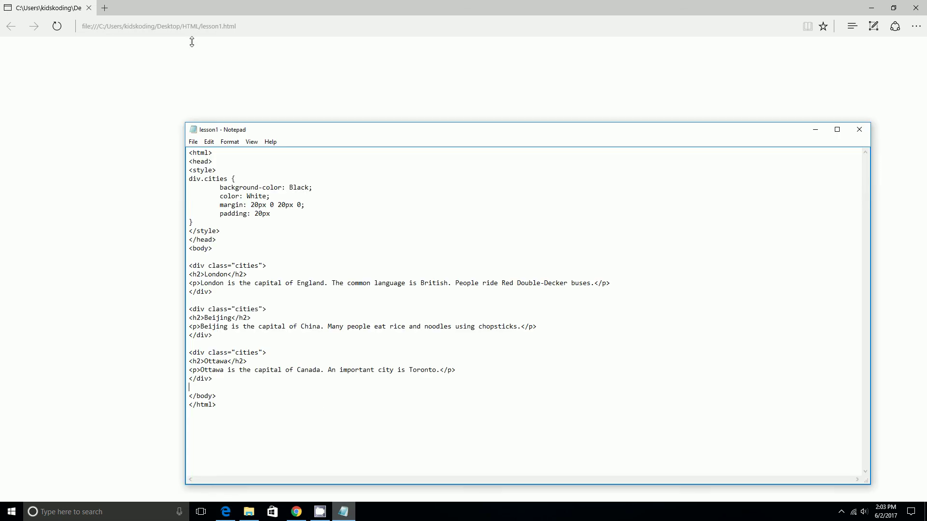
{"action": "left_click", "coordinate": [193, 142]}
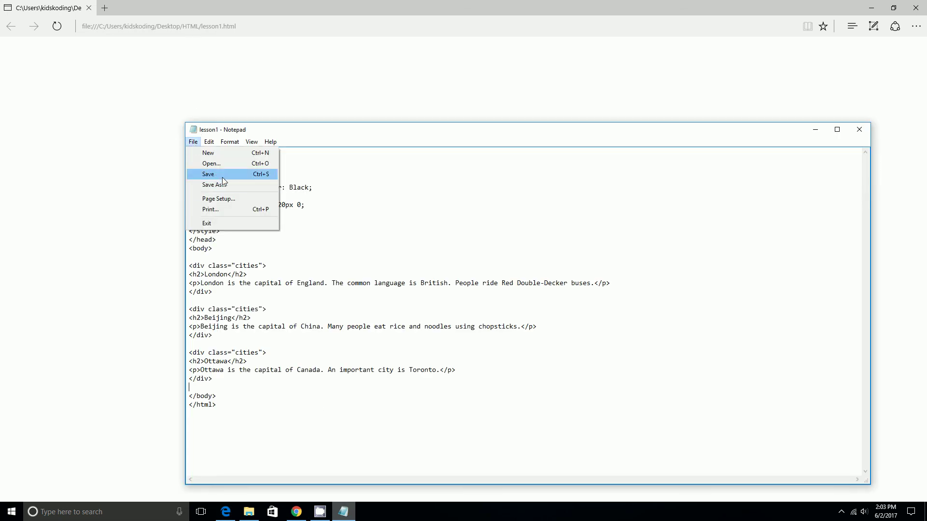
{"action": "left_click", "coordinate": [223, 175]}
{"action": "left_click", "coordinate": [58, 28]}
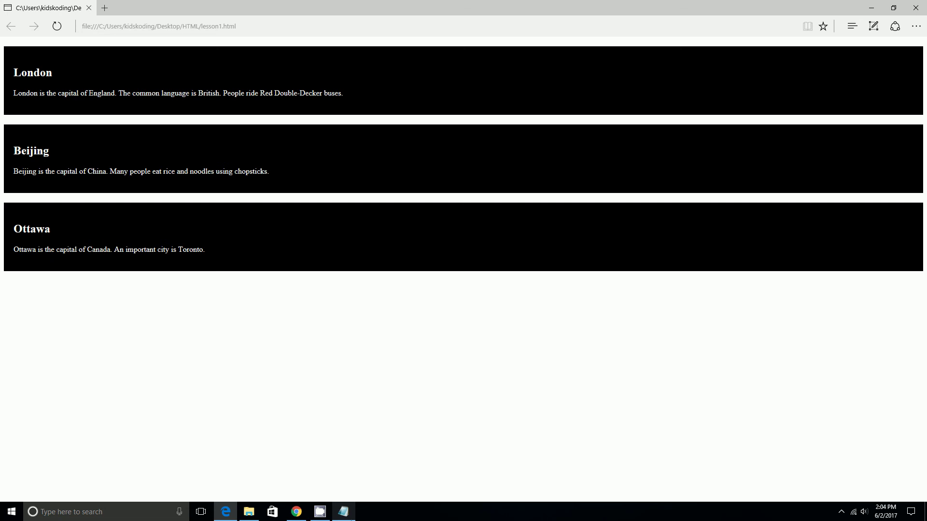
{"action": "left_click", "coordinate": [343, 511]}
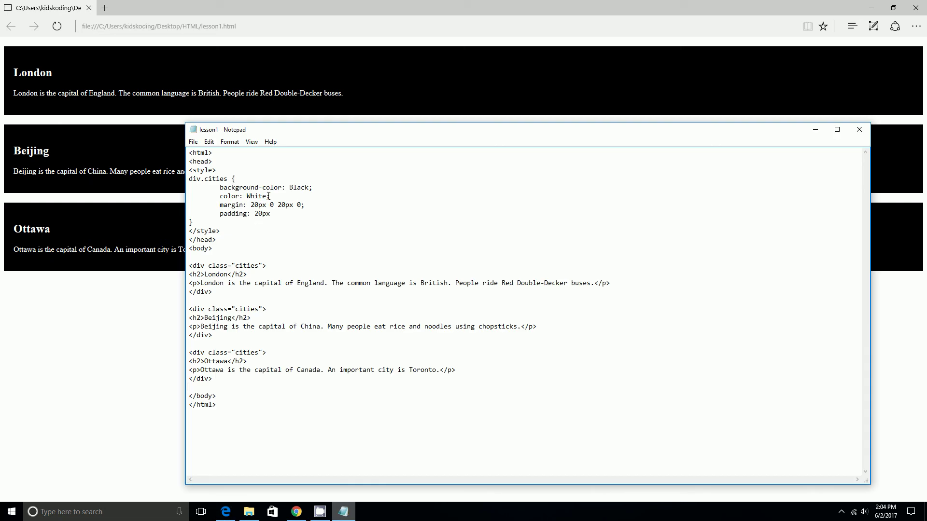
Change background-color from Black to Red and color from White to Neon Blue
{"action": "left_click", "coordinate": [311, 188]}
{"action": "key", "text": "BackSpace"}
{"action": "key", "text": "BackSpace"}
{"action": "key", "text": "BackSpace"}
{"action": "key", "text": "BackSpace"}
{"action": "key", "text": "BackSpace"}
{"action": "type", "text": "Red"}
{"action": "left_click_drag", "start_coordinate": [267, 196], "coordinate": [247, 196]}
{"action": "key", "text": "BackSpace"}
{"action": "type", "text": "Red;n"}
{"action": "type", "text": "Blue"}
Save the Red and Neon Blue colour changes and reload lesson1.html in Edge
{"action": "left_click", "coordinate": [193, 142]}
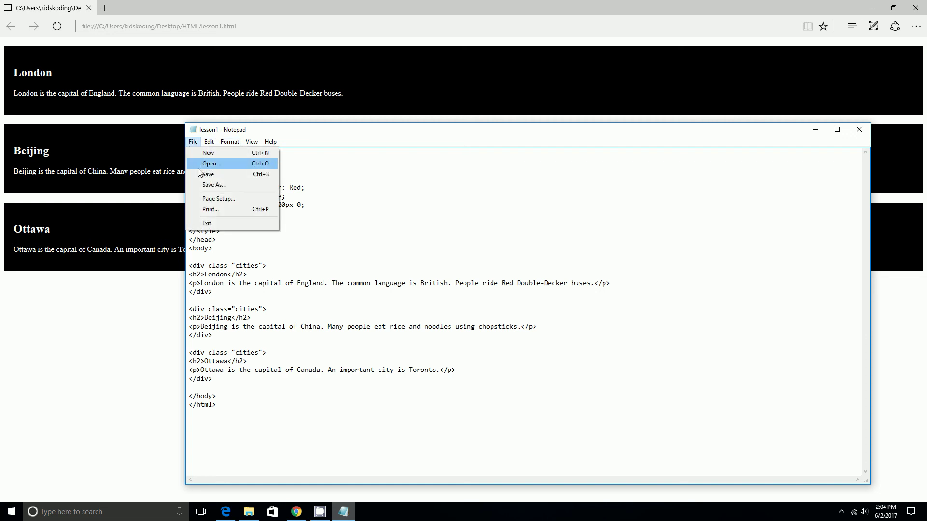
{"action": "left_click", "coordinate": [203, 174]}
{"action": "left_click", "coordinate": [57, 26]}
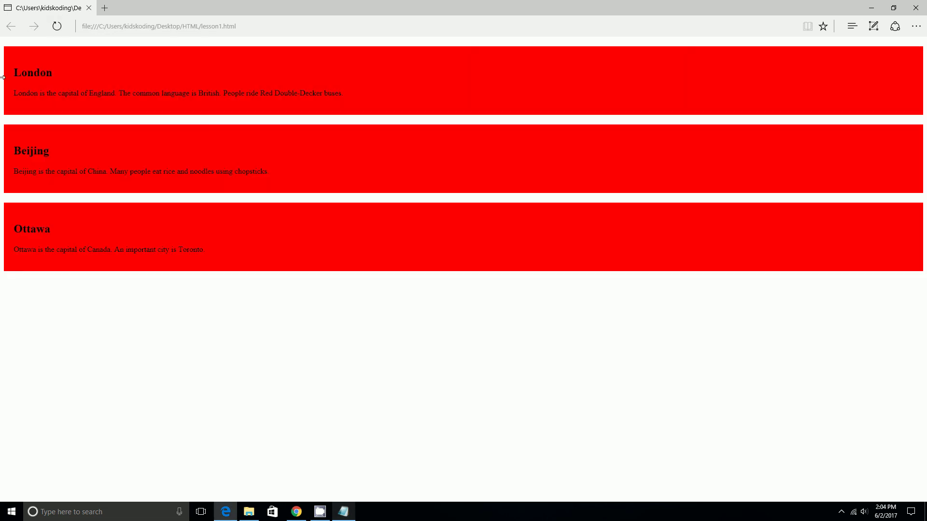
{"action": "left_click", "coordinate": [343, 513]}
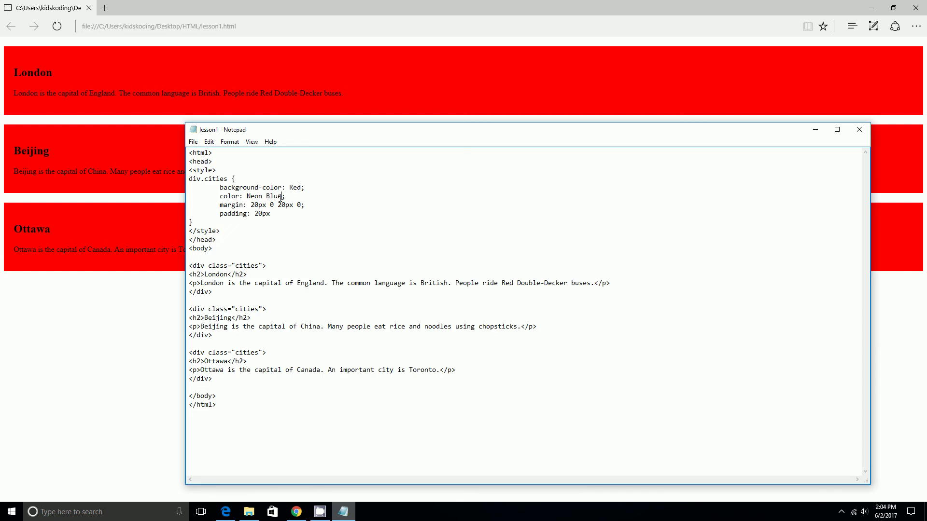
Revert color to White and background-color to Black, then save lesson1.html
{"action": "left_click_drag", "start_coordinate": [282, 196], "coordinate": [243, 197]}
{"action": "left_click", "coordinate": [246, 197]}
{"action": "left_click_drag", "start_coordinate": [282, 195], "coordinate": [247, 192]}
{"action": "key", "text": "BackSpace"}
{"action": "type", "text": "White"}
{"action": "left_click", "coordinate": [304, 187]}
{"action": "key", "text": "BackSpace"}
{"action": "key", "text": "BackSpace"}
{"action": "key", "text": "BackSpace"}
{"action": "type", "text": "Black"}
{"action": "left_click", "coordinate": [193, 143]}
{"action": "left_click", "coordinate": [218, 173]}
{"action": "left_click", "coordinate": [57, 26]}
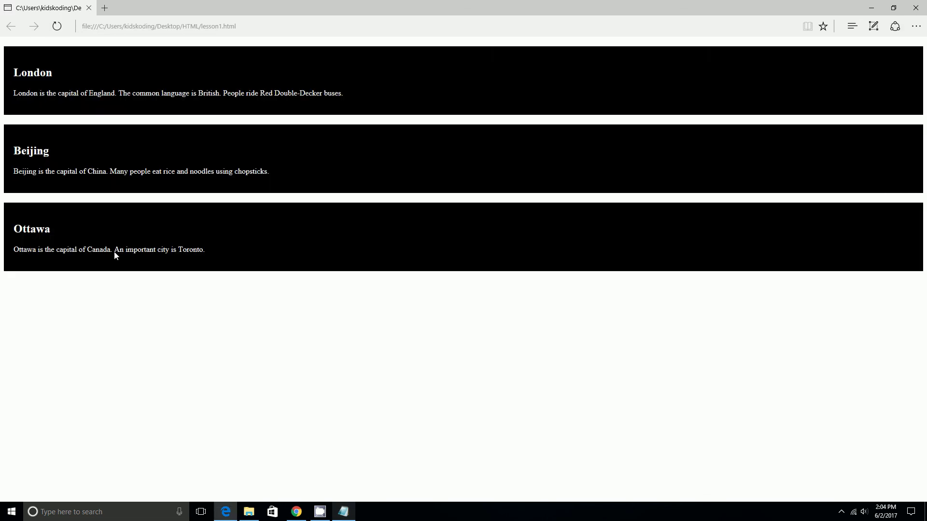